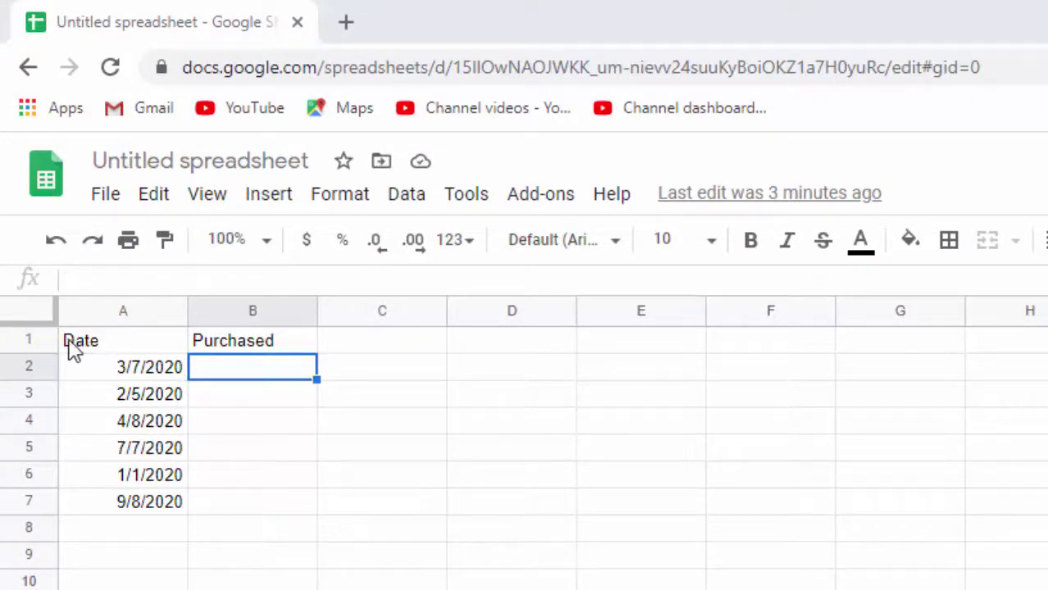
# Enter 5678 in B2, then select the Purchased range B2 to B7.
pyautogui.click(99, 354)
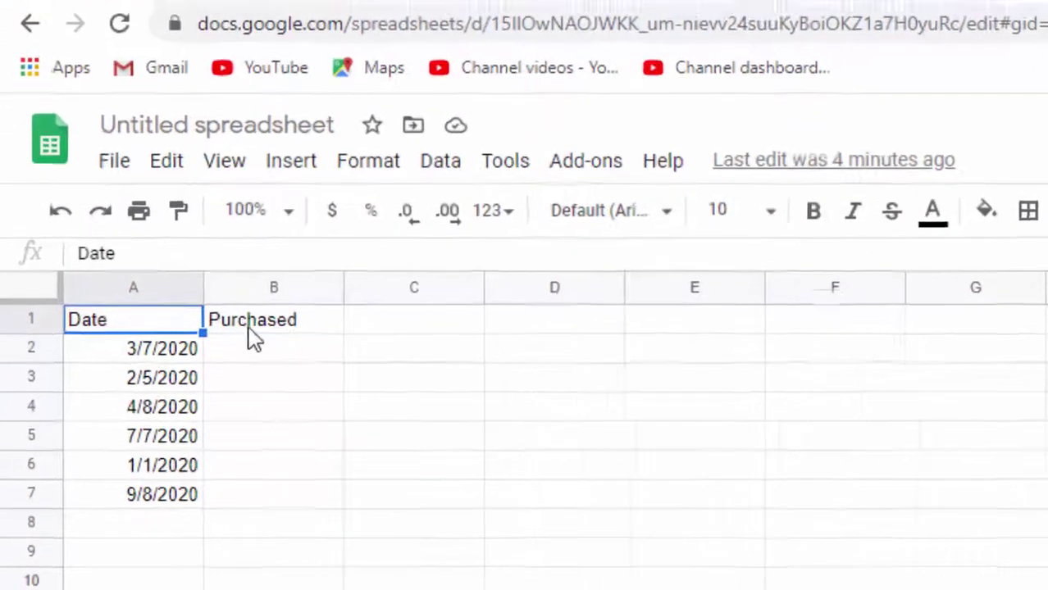
pyautogui.click(250, 327)
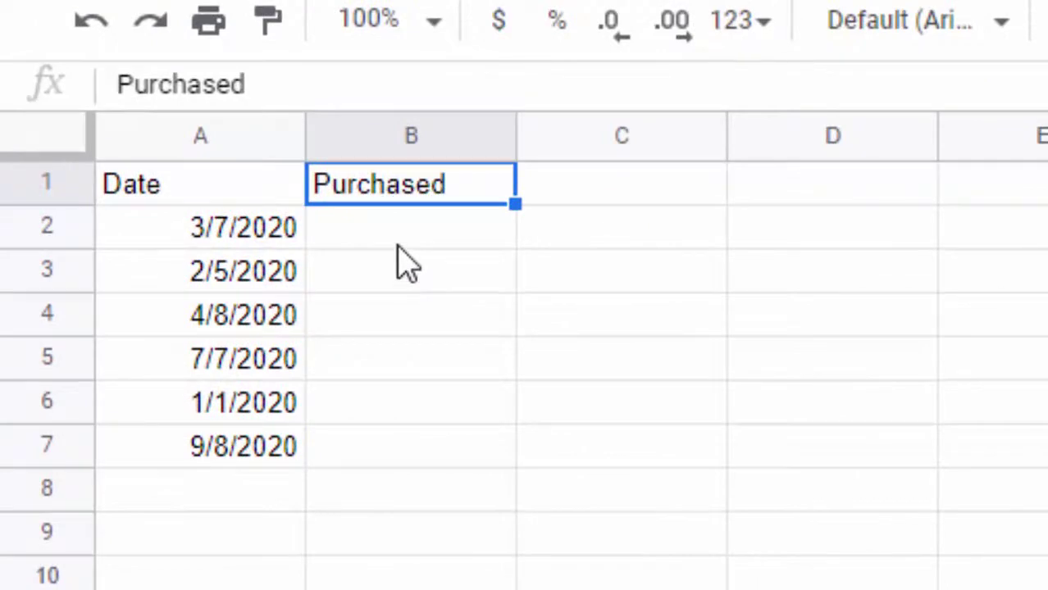
pyautogui.click(394, 238)
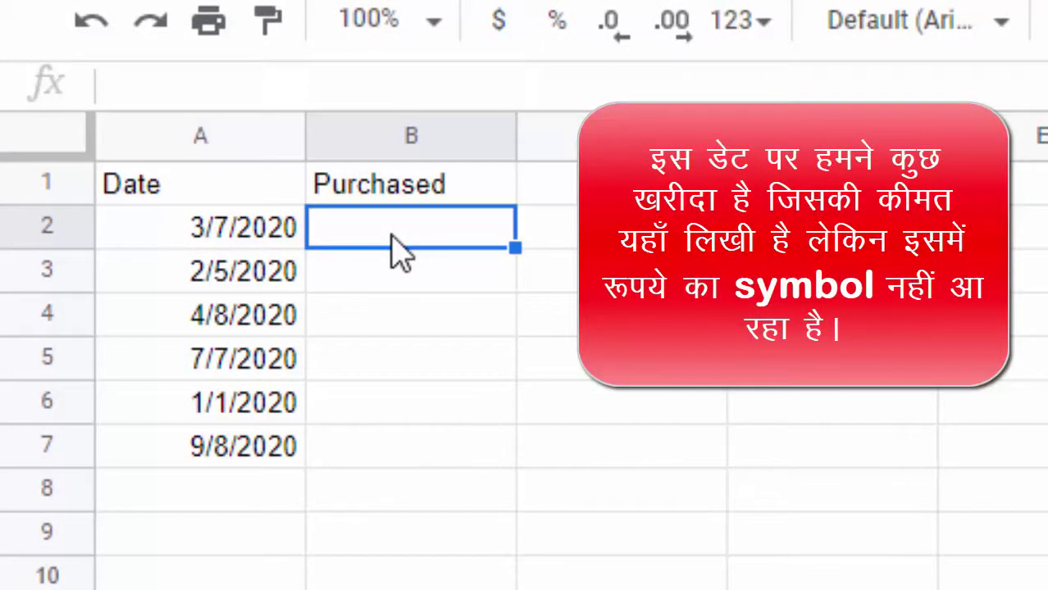
pyautogui.write('5')
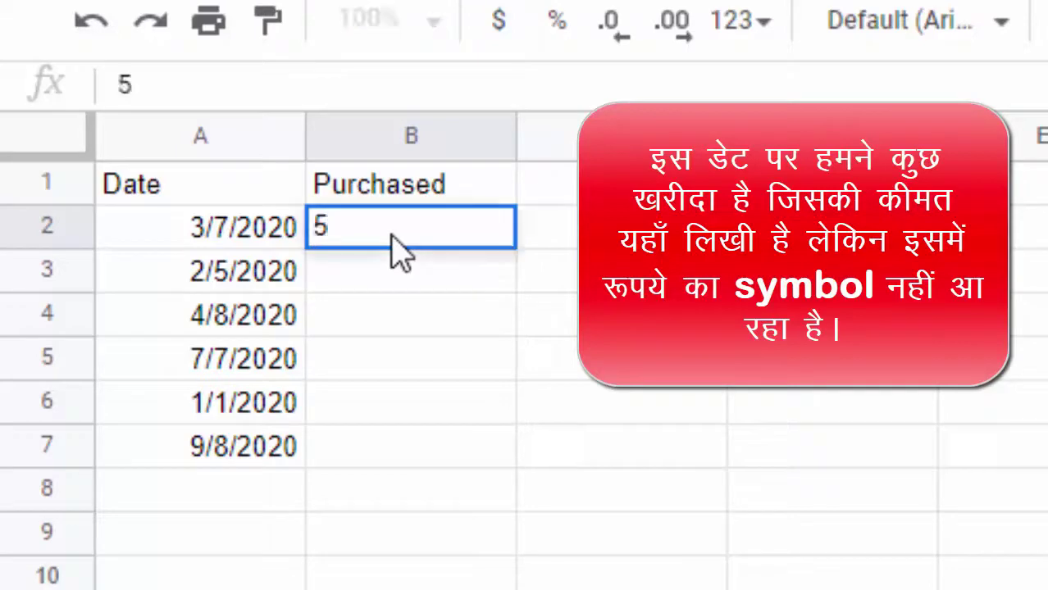
pyautogui.write('678')
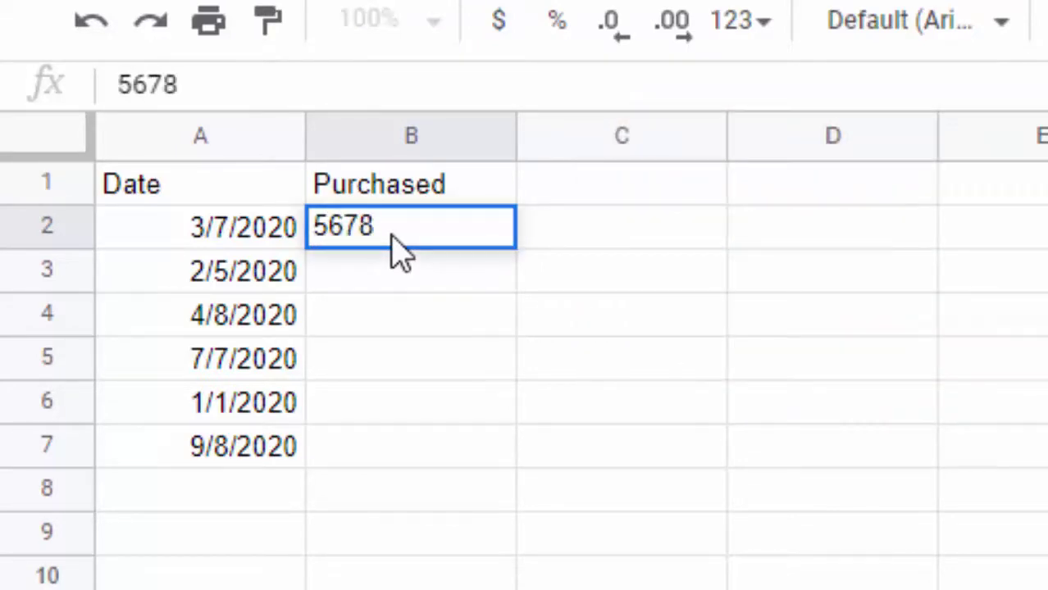
pyautogui.press('Return')
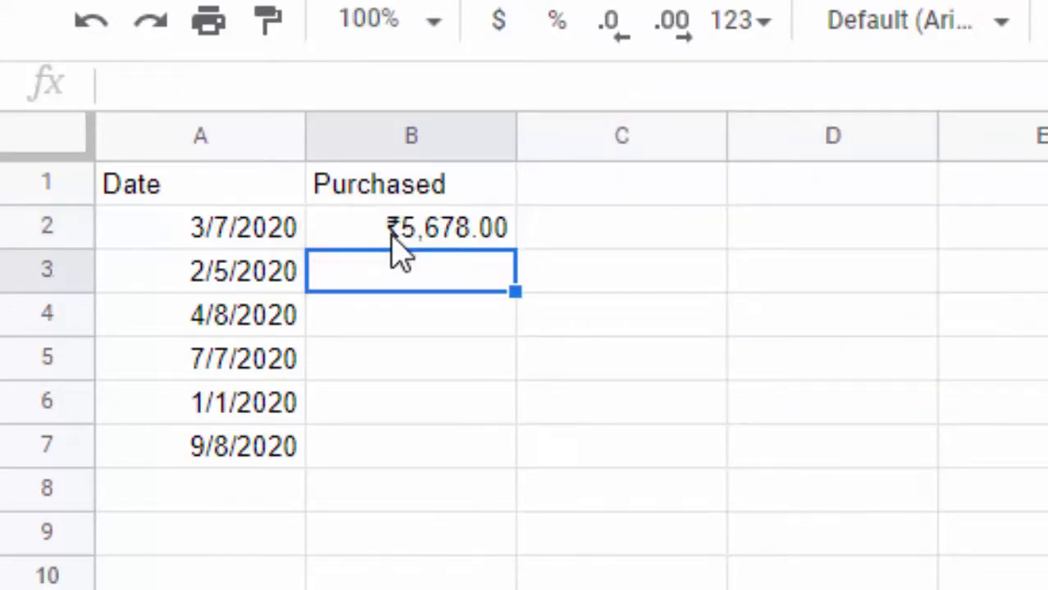
pyautogui.click(470, 241)
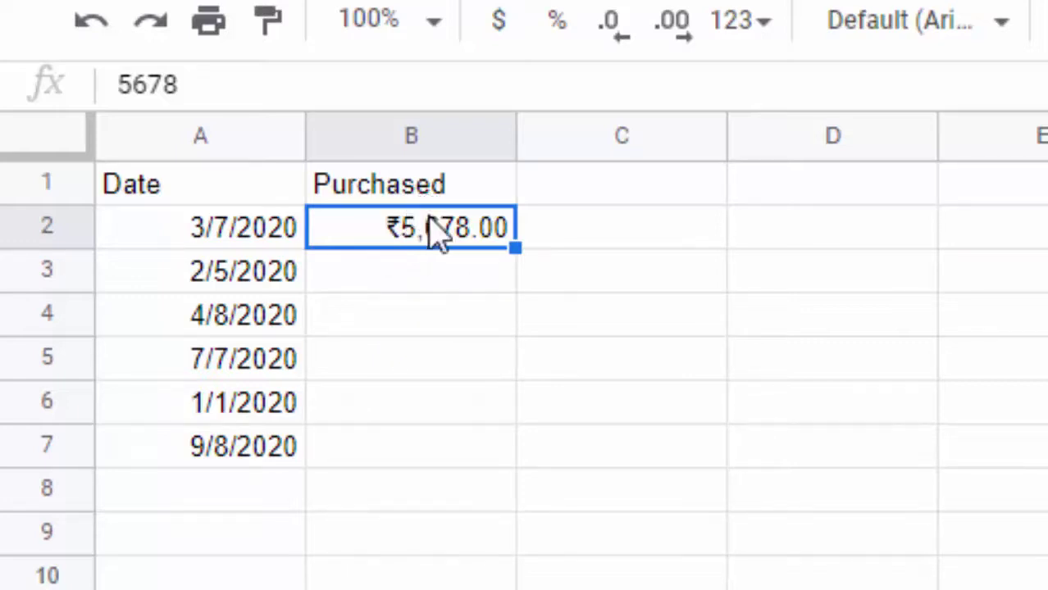
pyautogui.moveTo(432, 227)
pyautogui.mouseDown()
pyautogui.moveTo(434, 442)
pyautogui.moveTo(423, 460)
pyautogui.mouseUp()
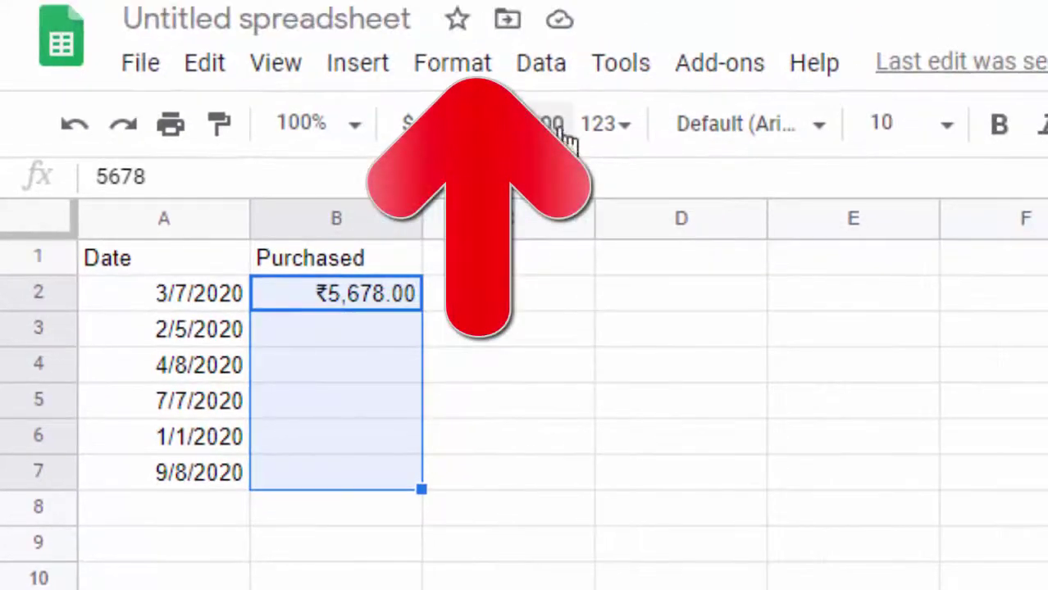
# Apply the Indian Rupee number format to B2:B7, then select B3.
pyautogui.click(461, 75)
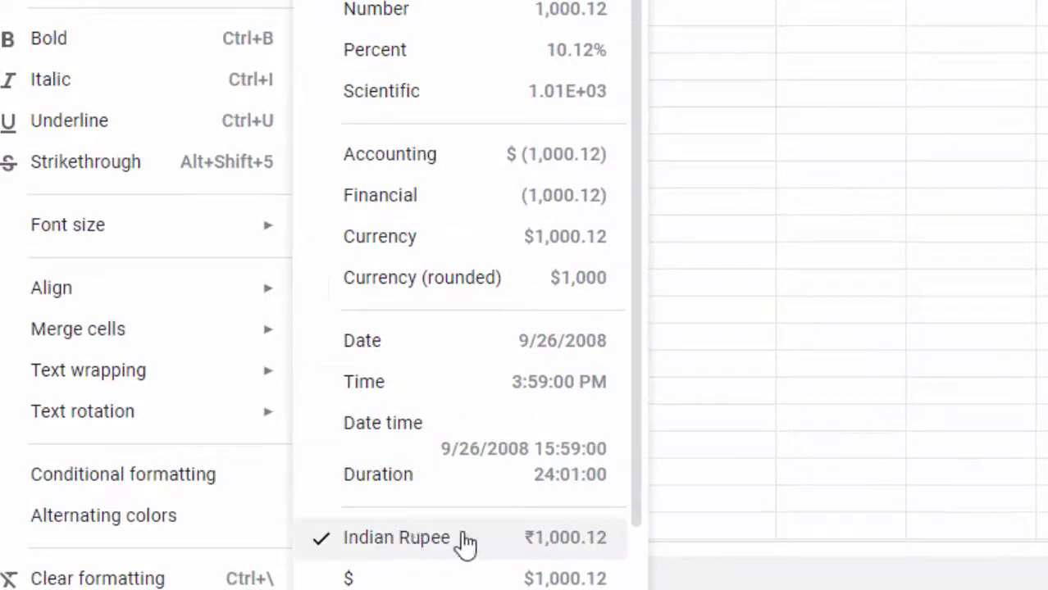
pyautogui.click(484, 587)
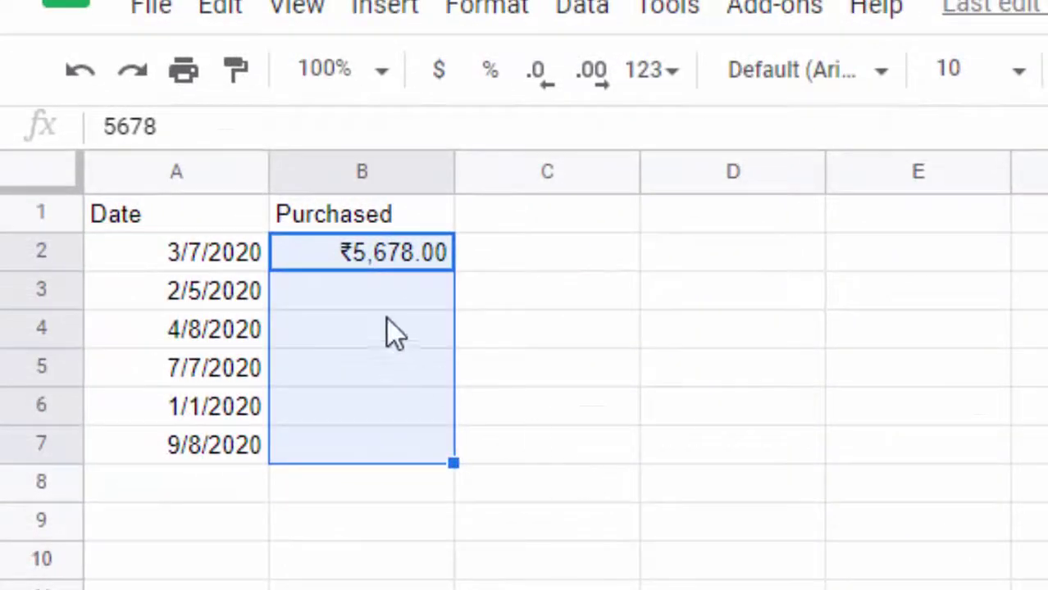
pyautogui.click(380, 301)
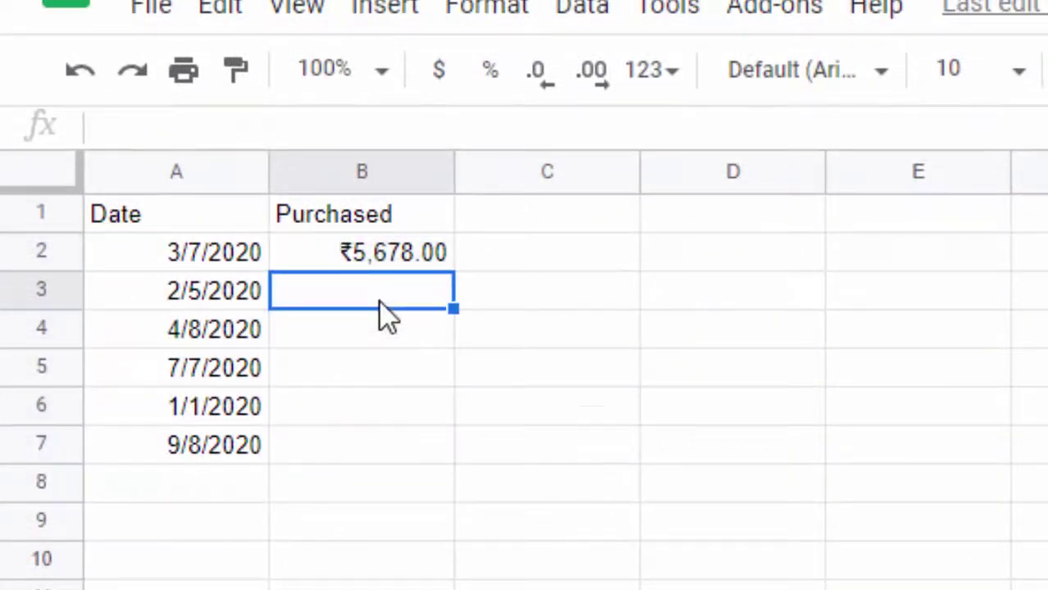
# Enter 2000, 7000, 5000, 9000 and 2000 into B3 through B7.
pyautogui.write('2000')
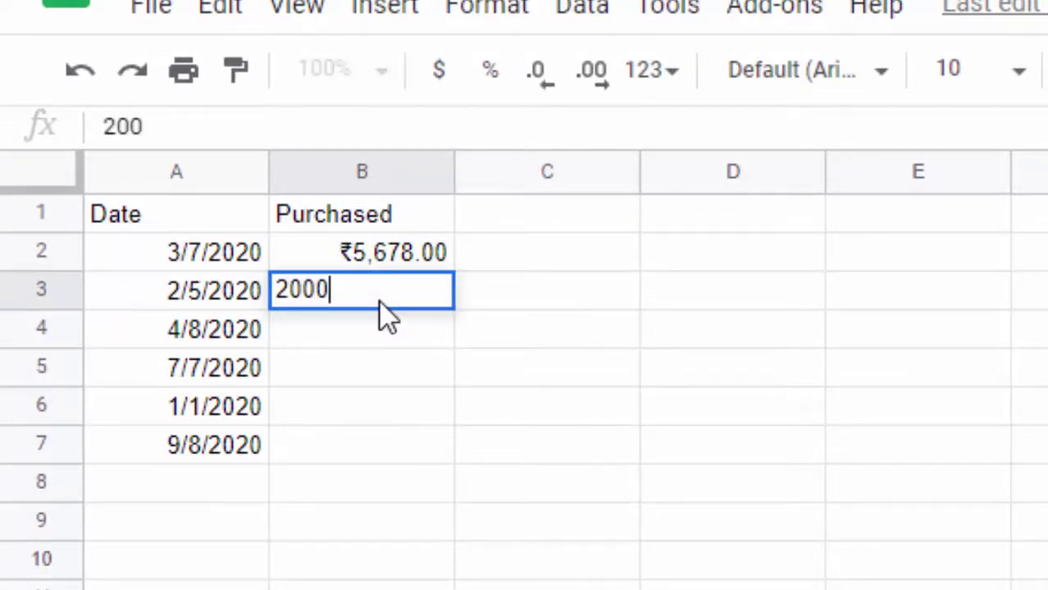
pyautogui.press('Return')
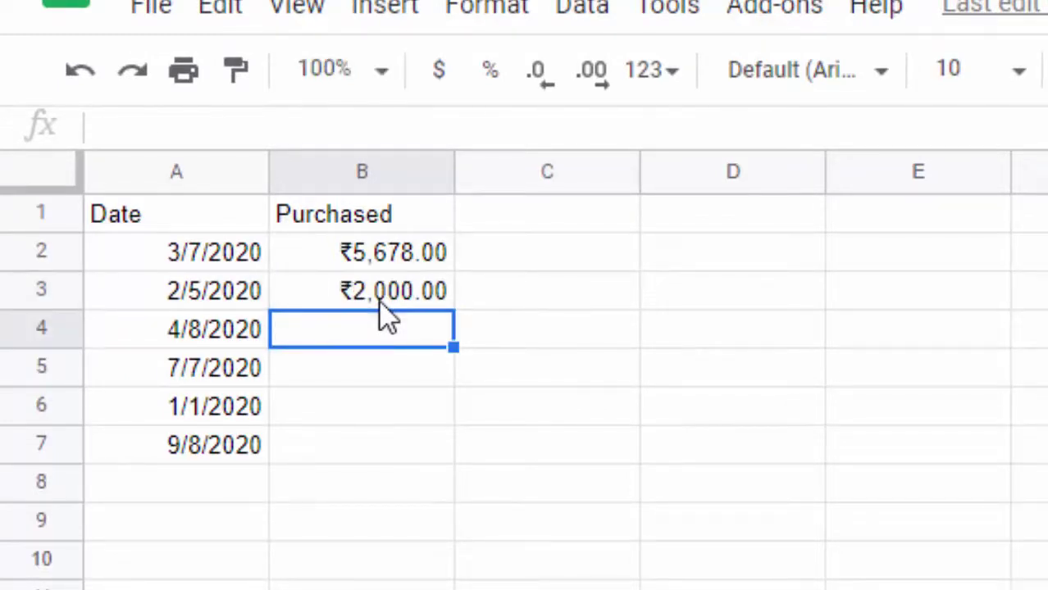
pyautogui.write('7000')
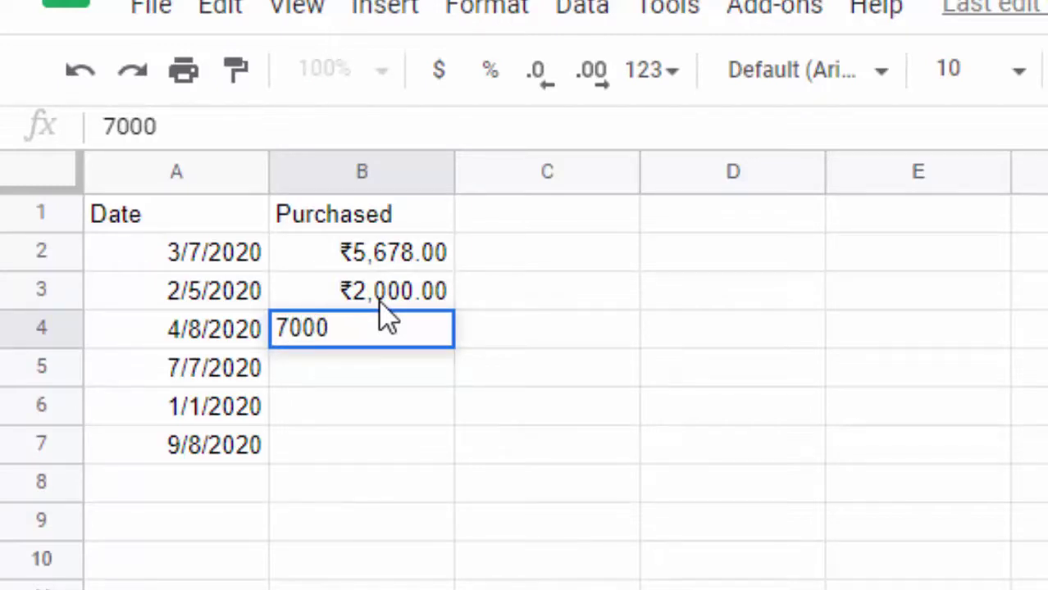
pyautogui.press('Return')
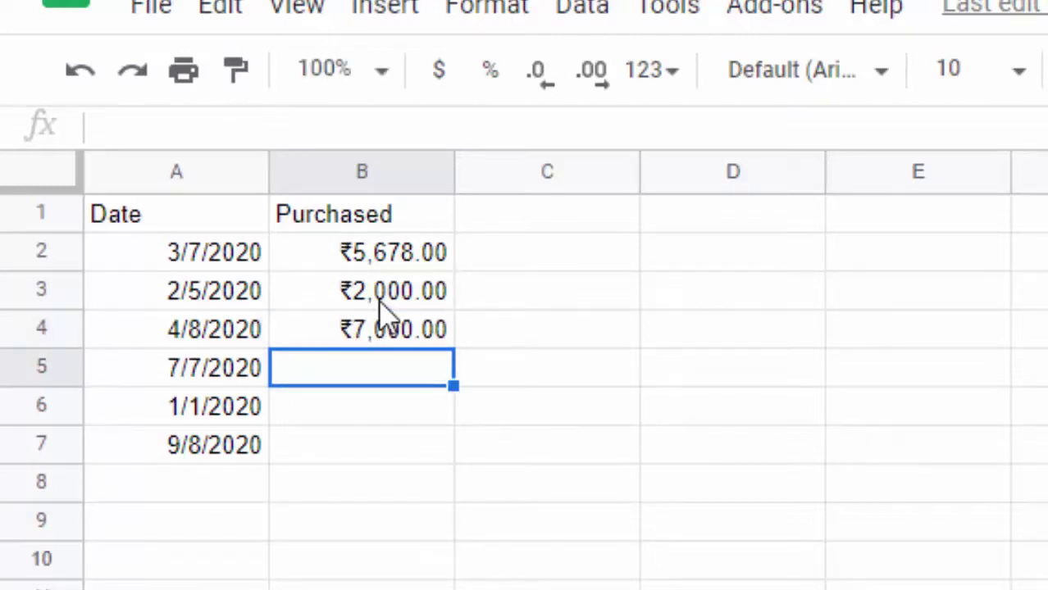
pyautogui.write('5000')
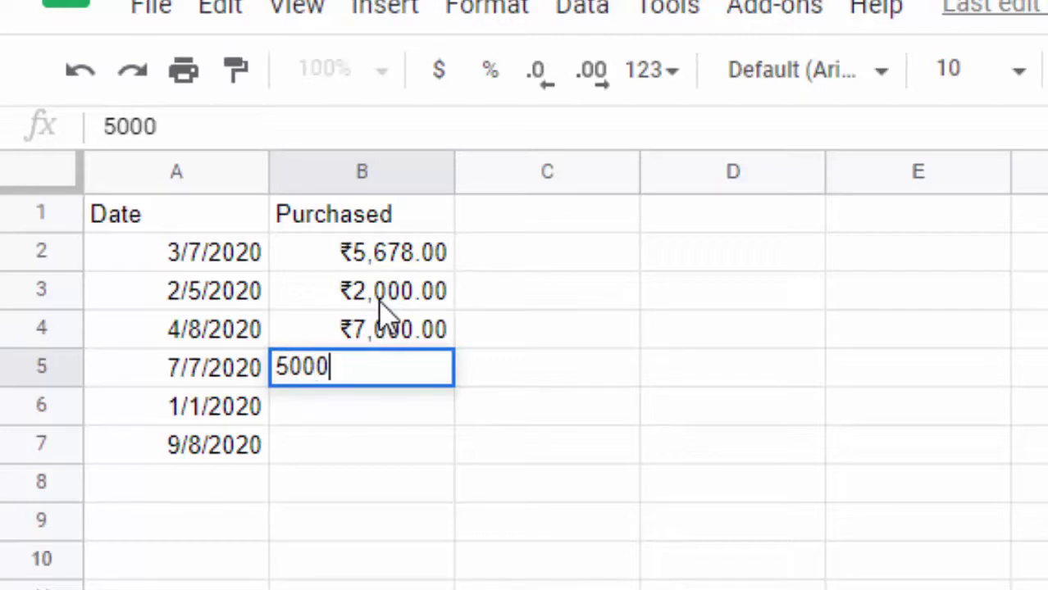
pyautogui.press('Return')
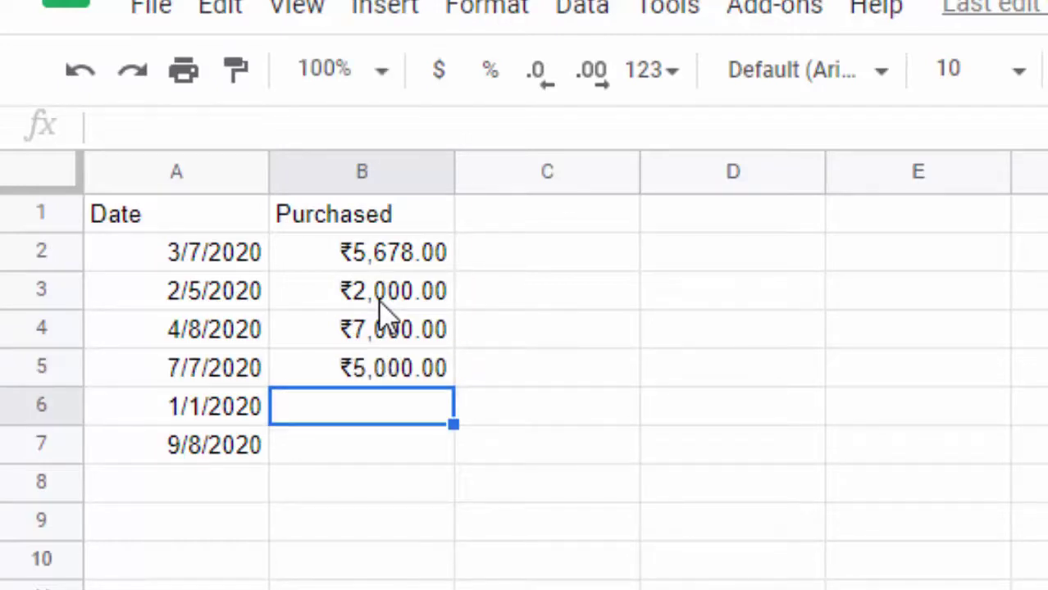
pyautogui.write('9,000')
pyautogui.press('Return')
pyautogui.write('2000')
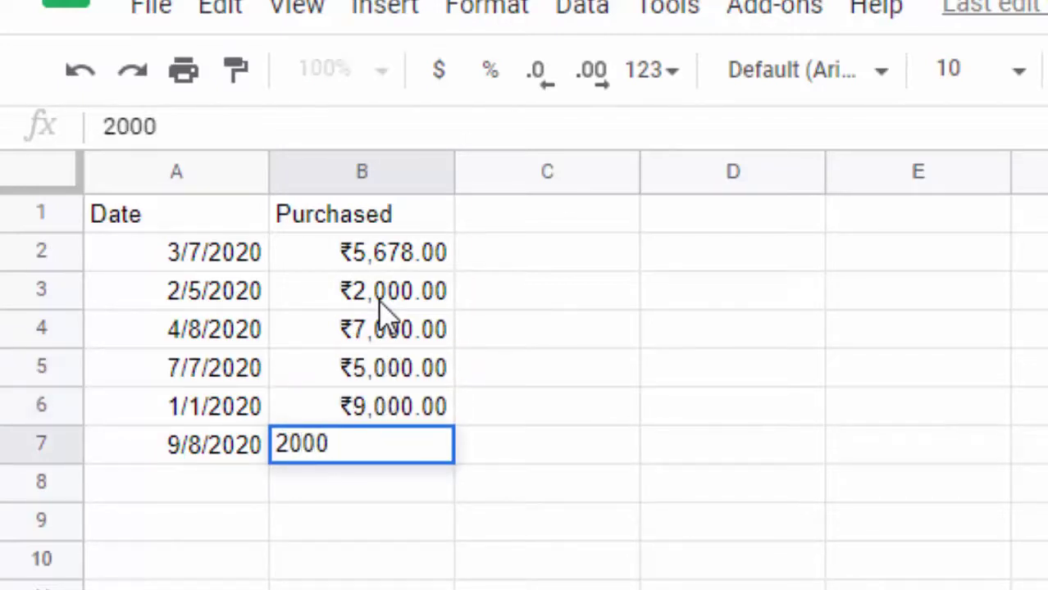
pyautogui.press('Return')
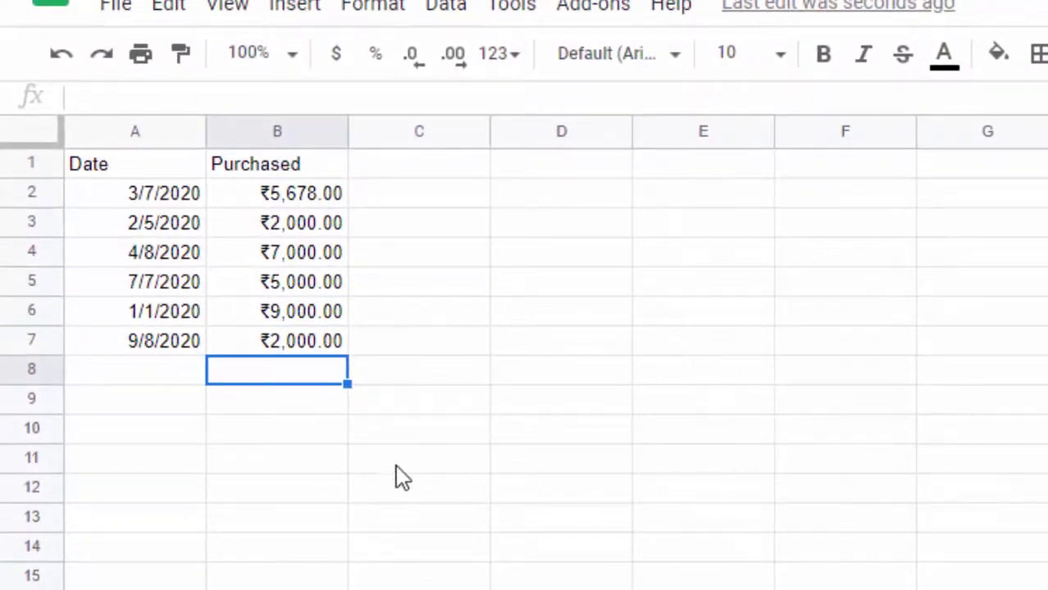
# Select the rupee amounts B2 to B7, then the unformatted amounts B8 to B10.
pyautogui.click(324, 442)
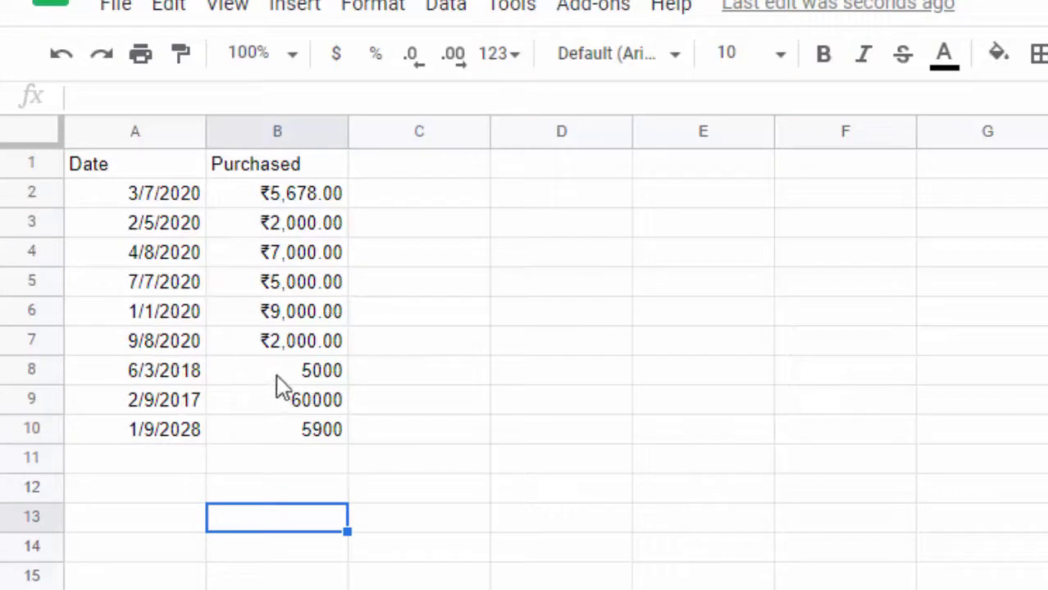
pyautogui.click(279, 377)
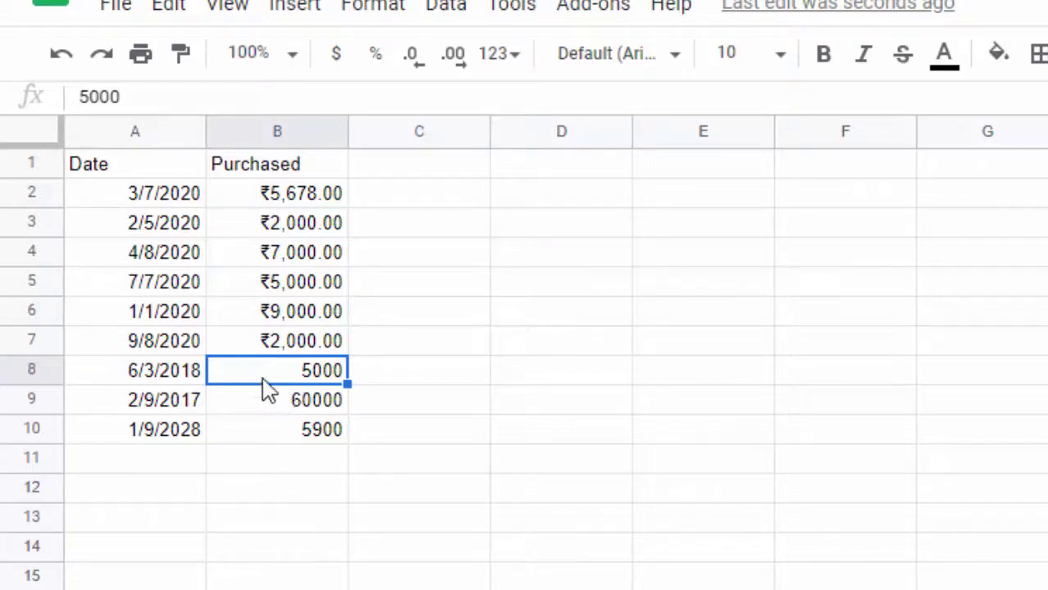
pyautogui.click(321, 351)
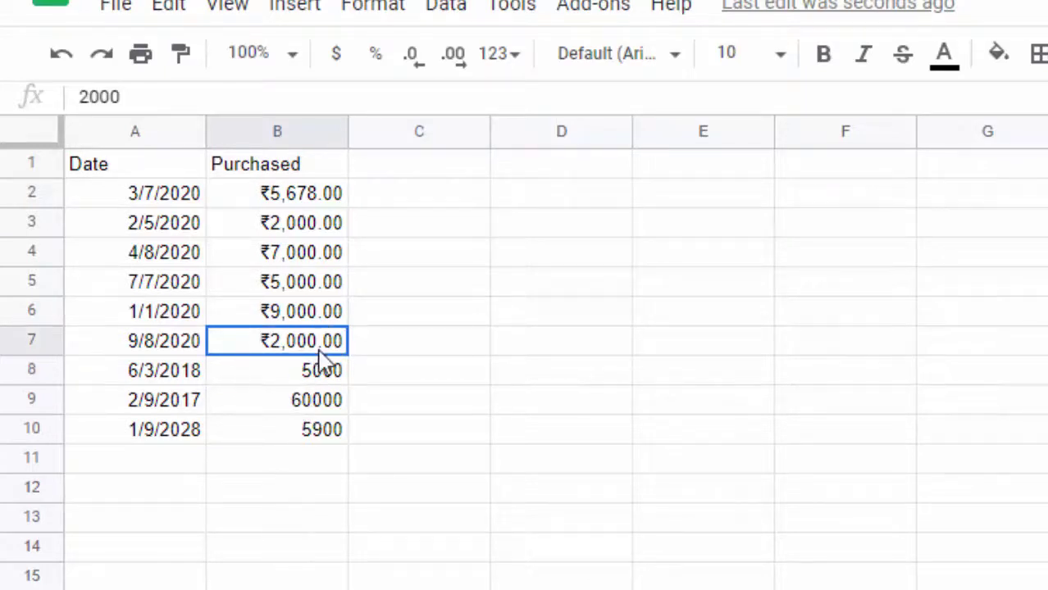
pyautogui.moveTo(316, 318); pyautogui.dragTo(311, 197)
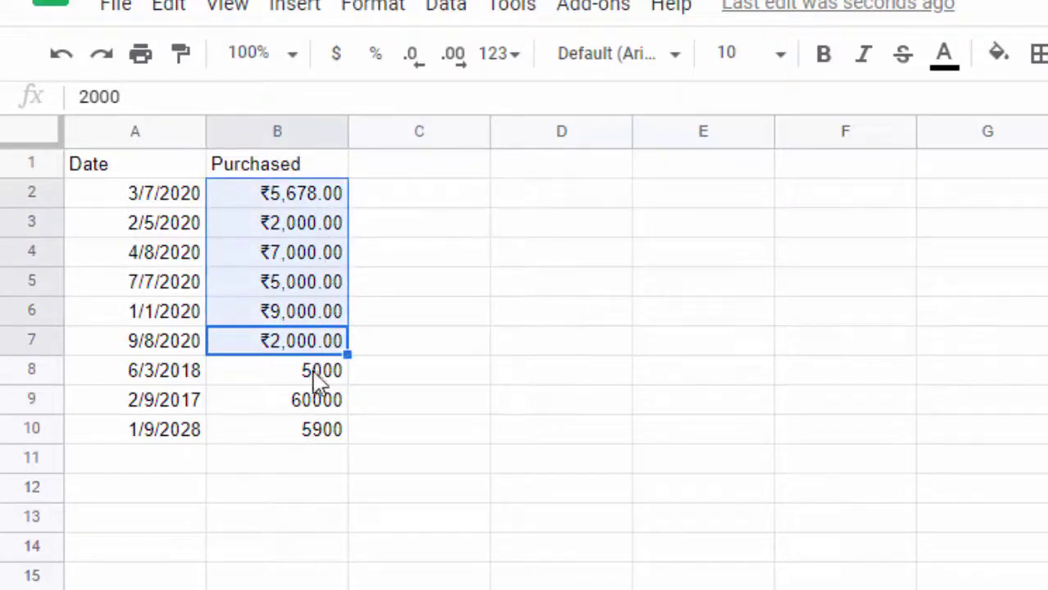
pyautogui.moveTo(317, 379); pyautogui.dragTo(314, 447)
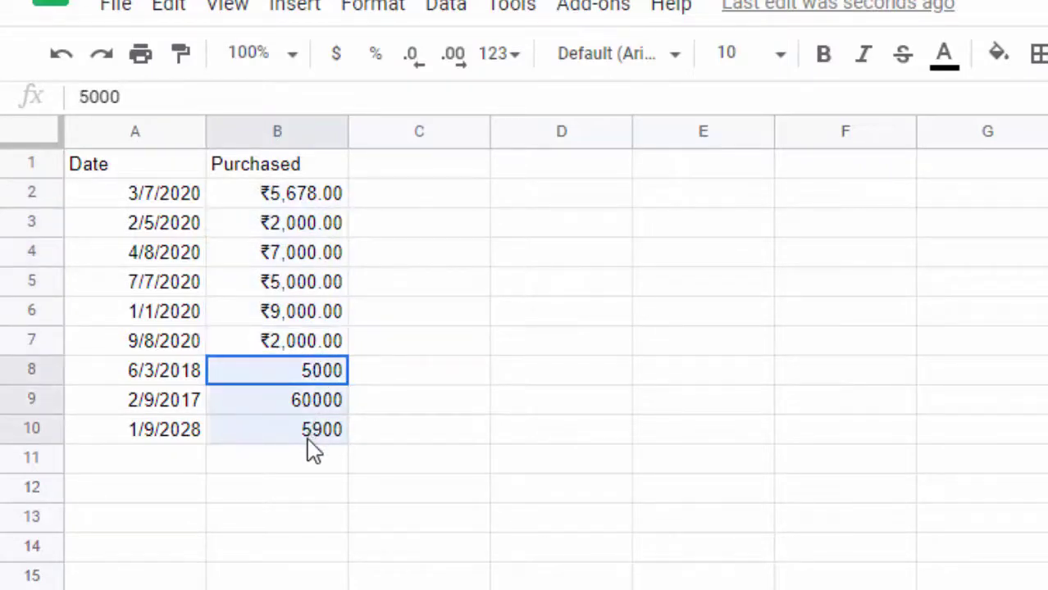
# Format B8:B10 as Indian Rupee (₹5,000.00, ₹60,000.00, ₹5,900.00) and select B11.
pyautogui.click(320, 84)
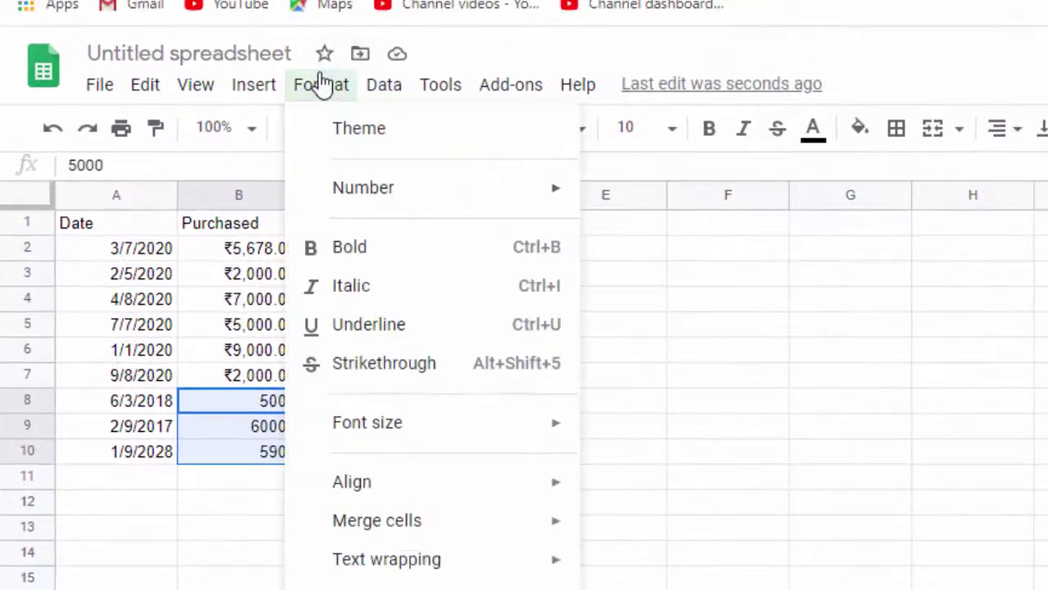
pyautogui.moveTo(286, 147)
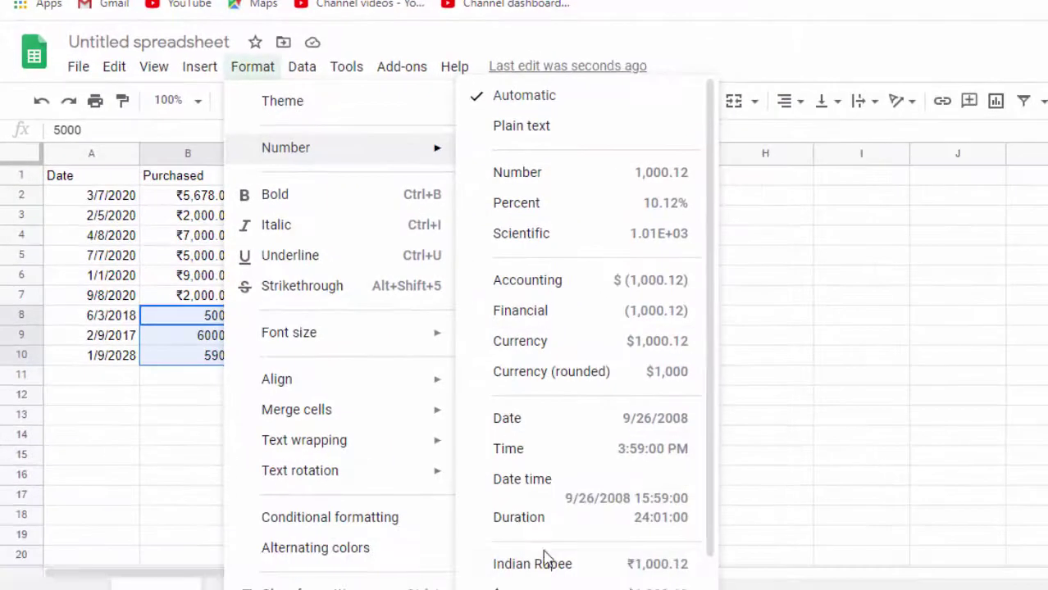
pyautogui.click(541, 566)
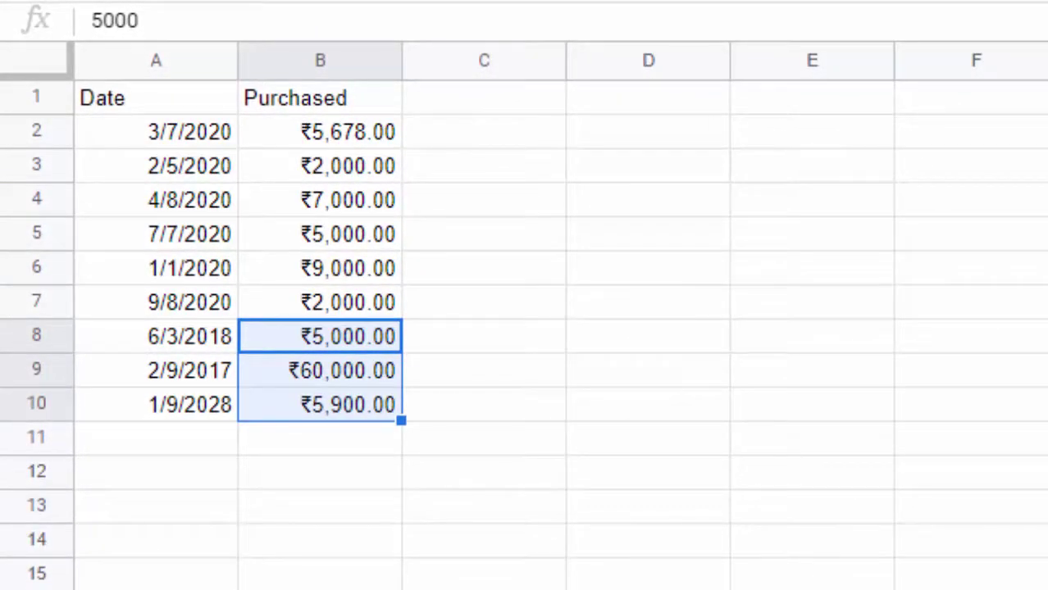
pyautogui.click(320, 453)
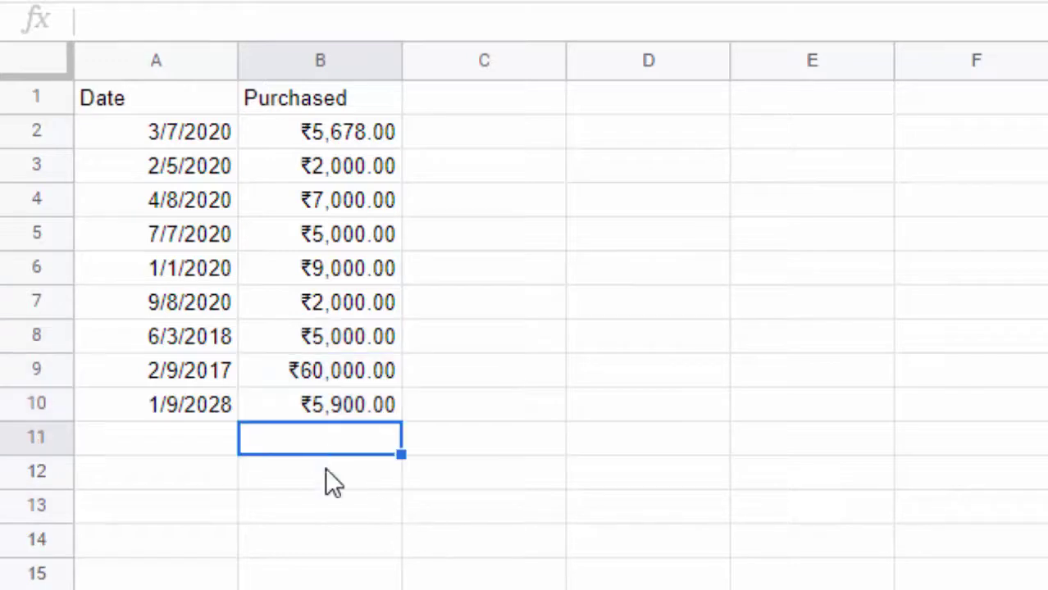
# Enter =sparkline(B2:B10) in B11 to chart the nine Purchased amounts.
pyautogui.write('=')
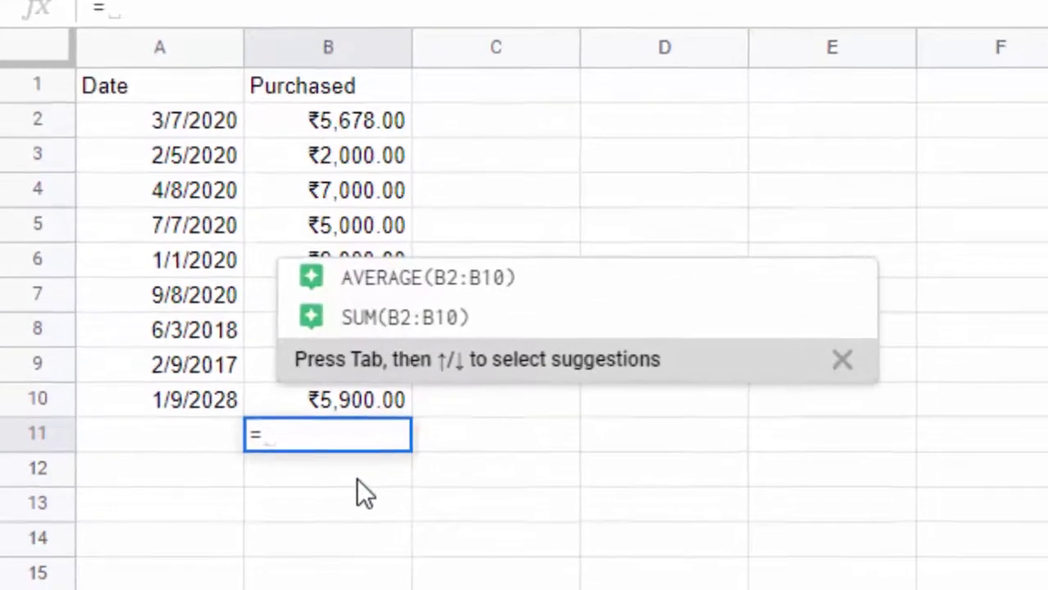
pyautogui.write('sp')
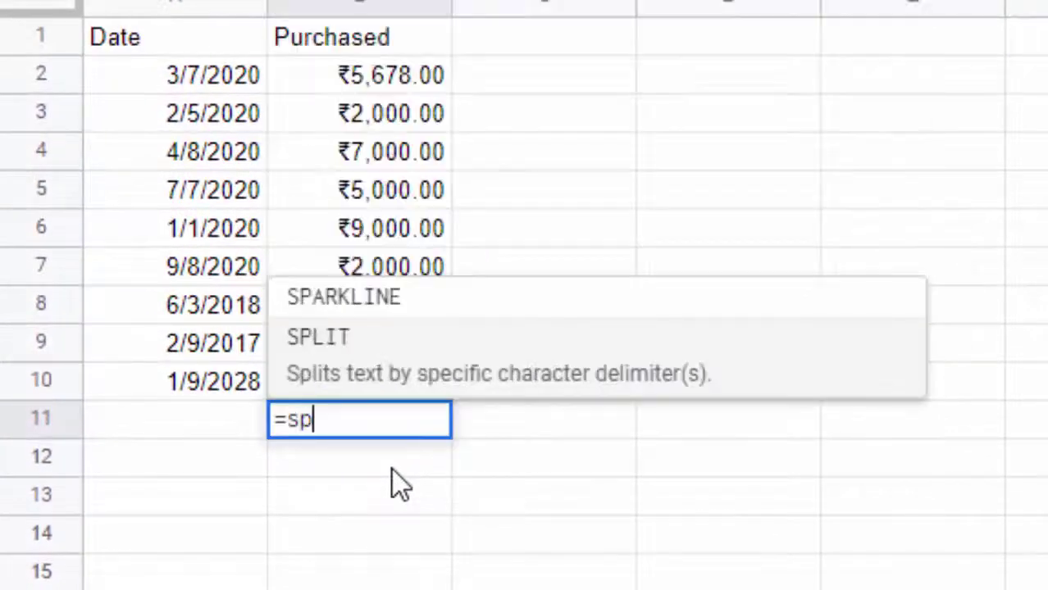
pyautogui.write('a')
pyautogui.write('r')
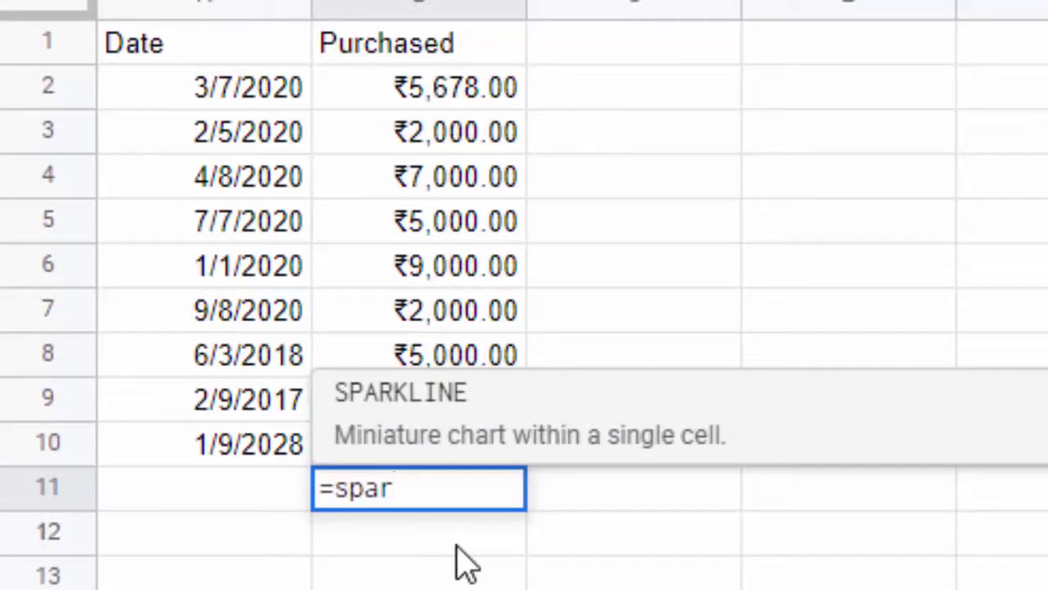
pyautogui.write('kline(')
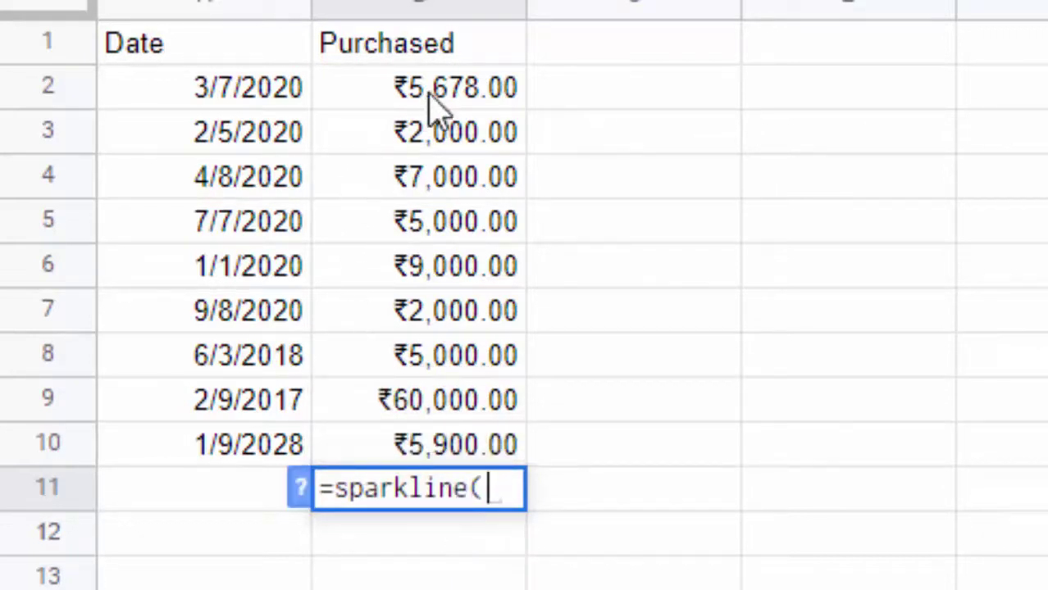
pyautogui.moveTo(462, 94)
pyautogui.mouseDown()
pyautogui.moveTo(434, 423)
pyautogui.moveTo(459, 459)
pyautogui.mouseUp()
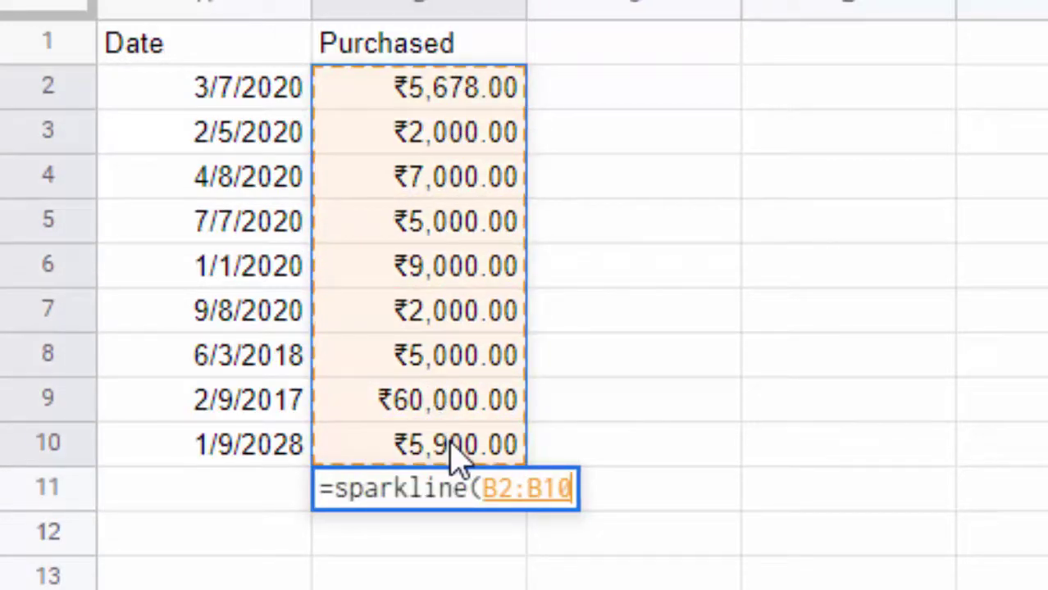
pyautogui.press('Return')
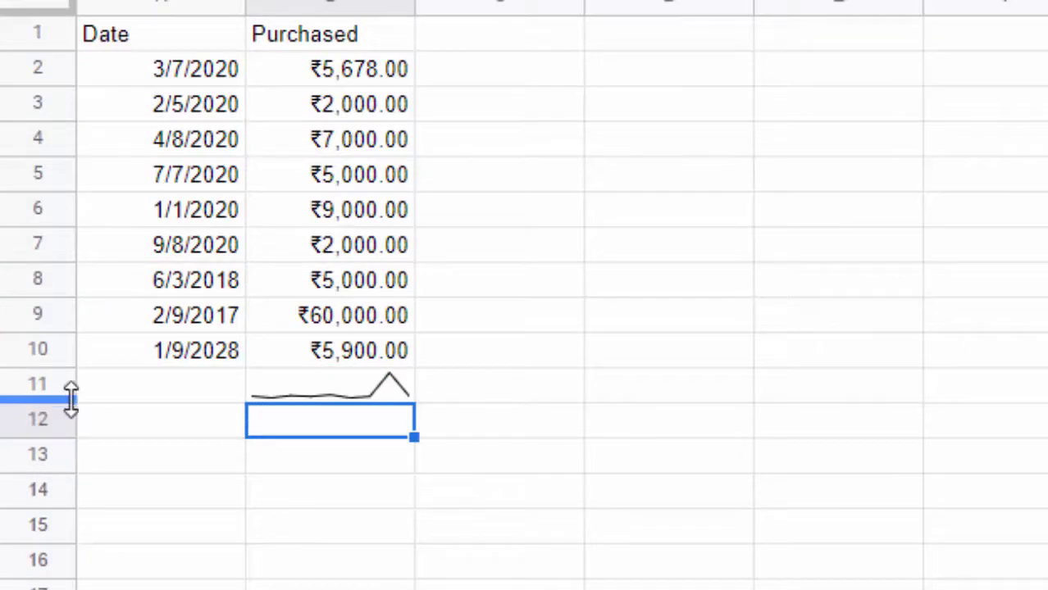
# Heighten row 11 and widen column B so the B11 sparkline fills a larger cell.
pyautogui.moveTo(37, 403); pyautogui.dragTo(88, 568)
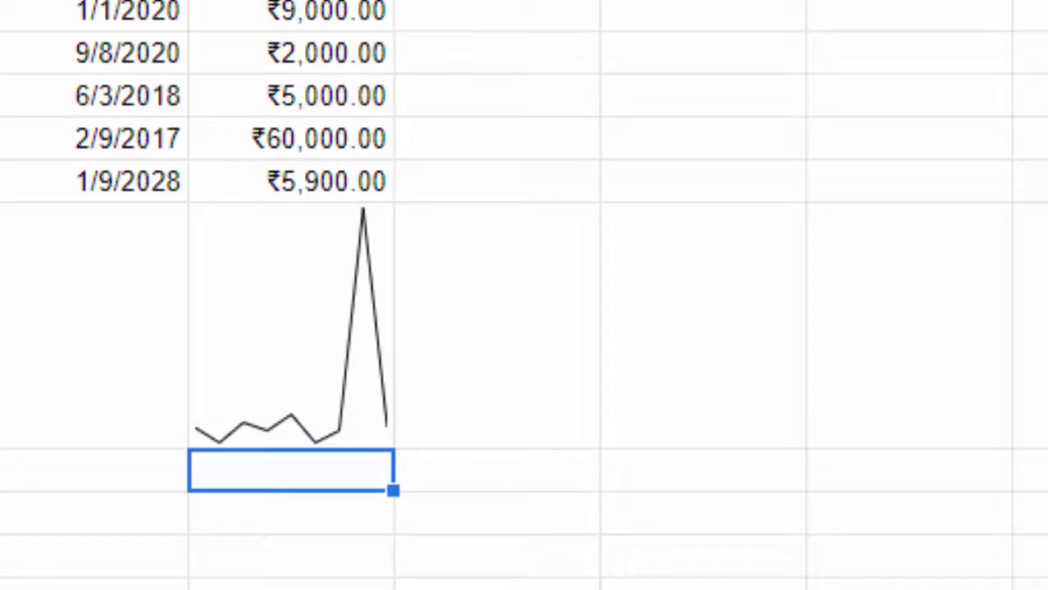
pyautogui.moveTo(394, 8); pyautogui.dragTo(654, 9)
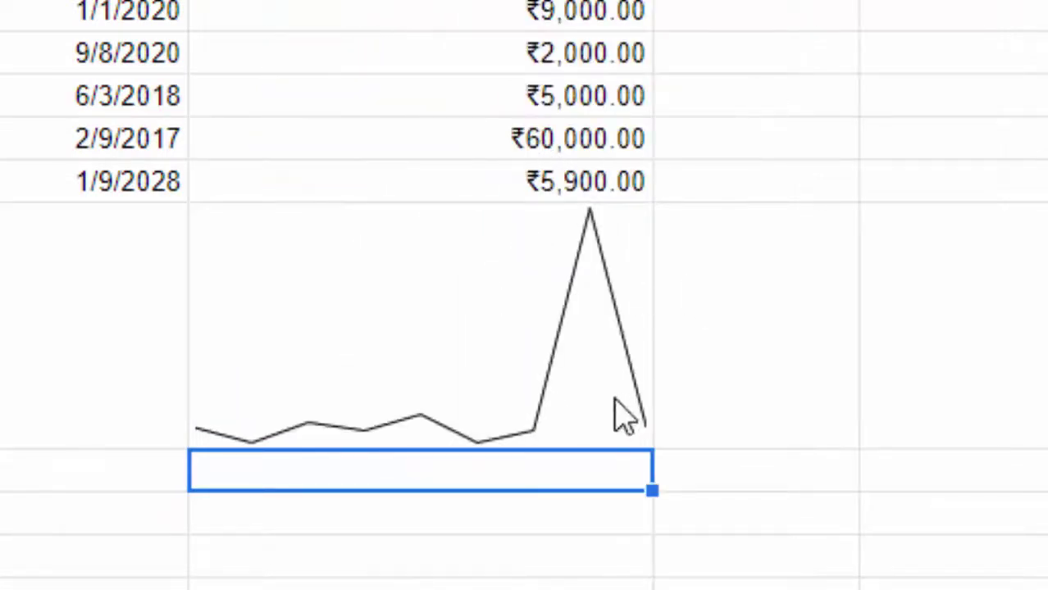
pyautogui.click(390, 321)
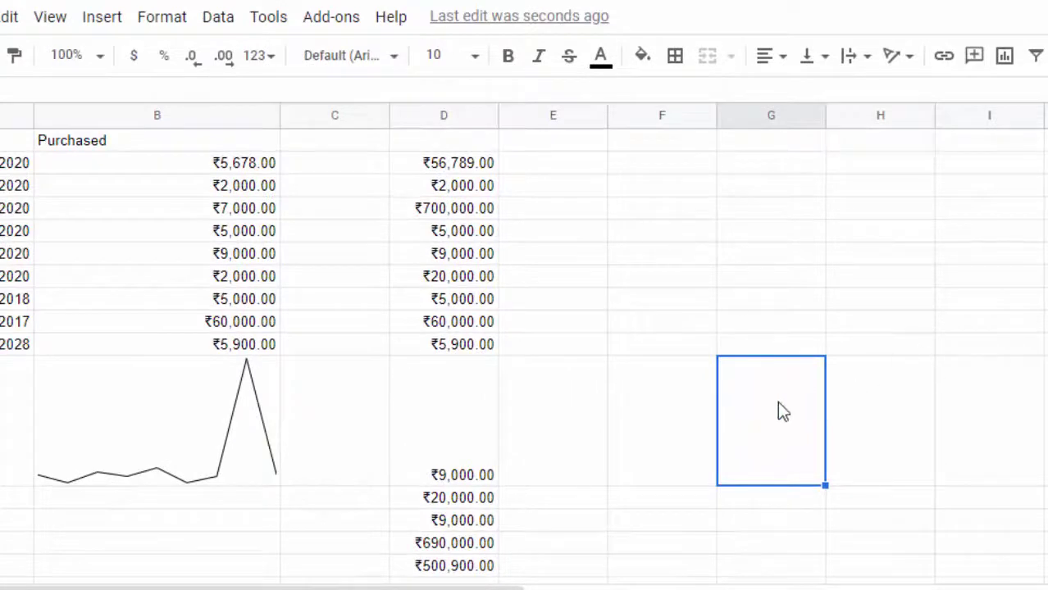
# Enter =SPARKLINE(D2:D15) in G11 and widen column G to stretch the chart.
pyautogui.write('=')
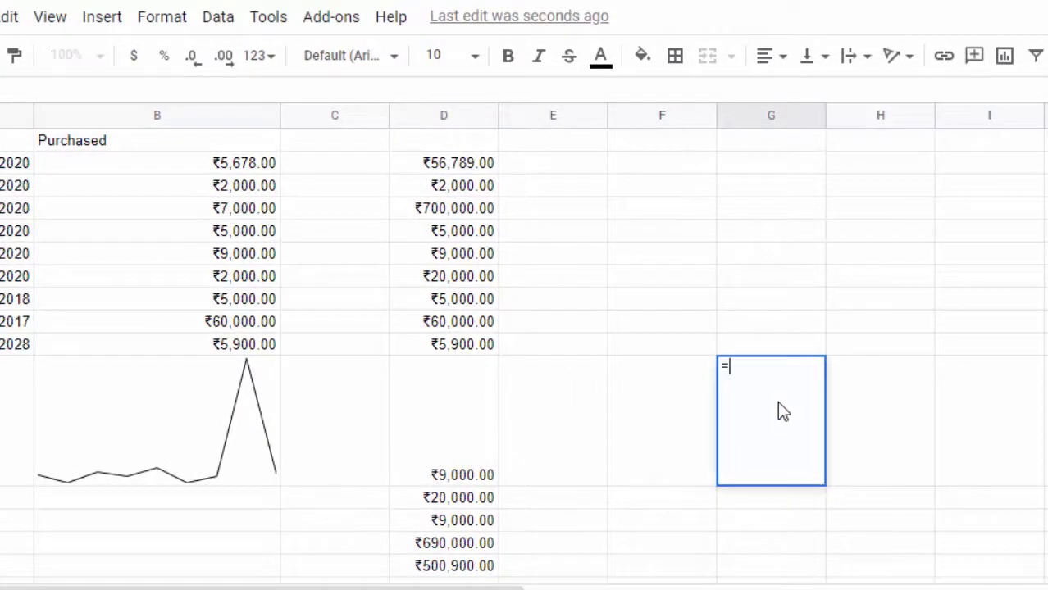
pyautogui.write('sp')
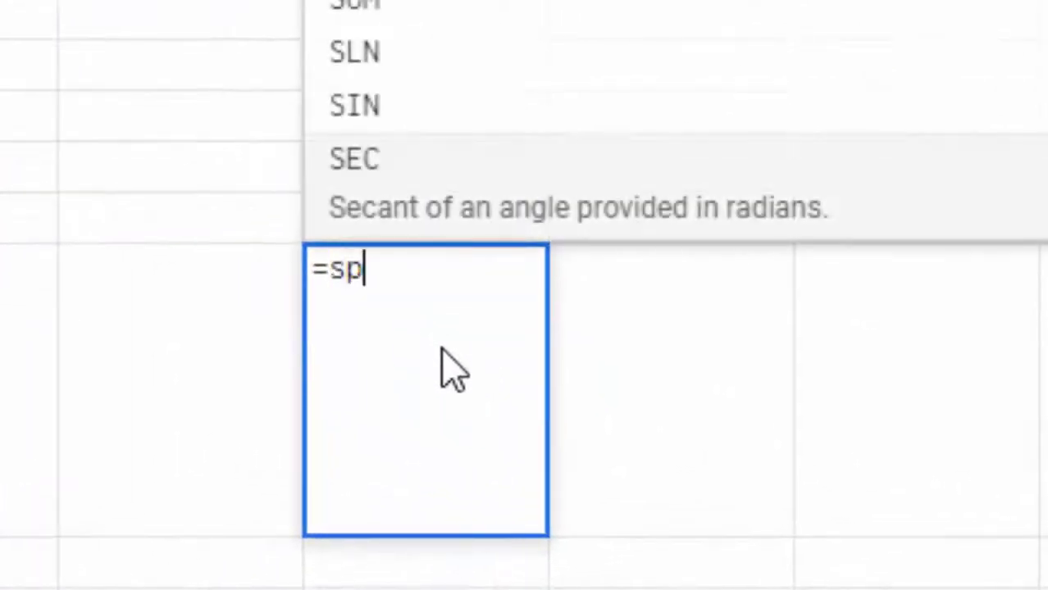
pyautogui.write('ar')
pyautogui.write('kl')
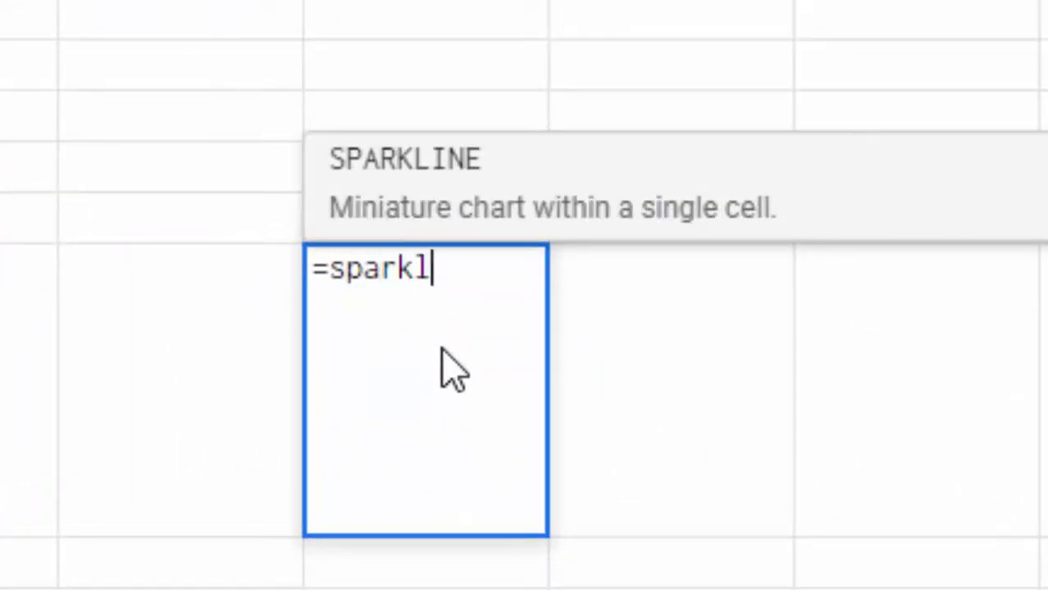
pyautogui.write('in')
pyautogui.press('Tab')
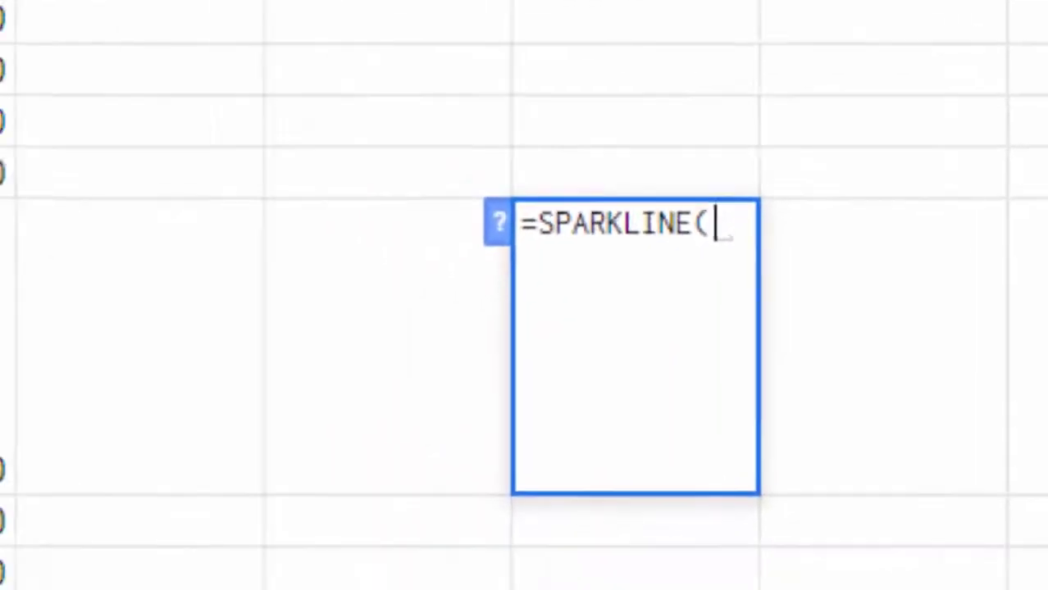
pyautogui.moveTo(432, 26); pyautogui.dragTo(386, 231)
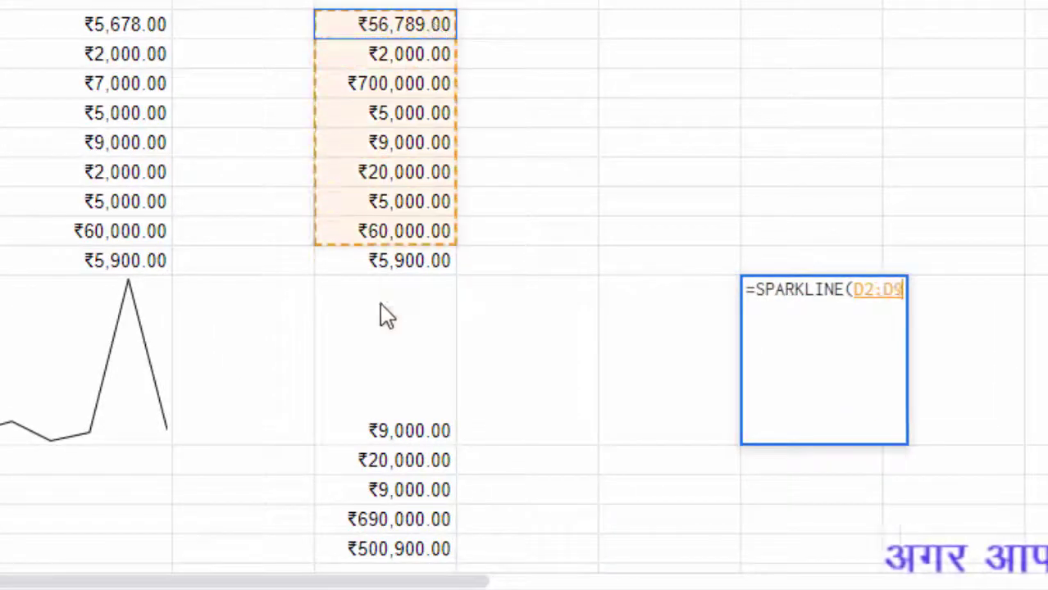
pyautogui.moveTo(381, 305); pyautogui.dragTo(383, 520)
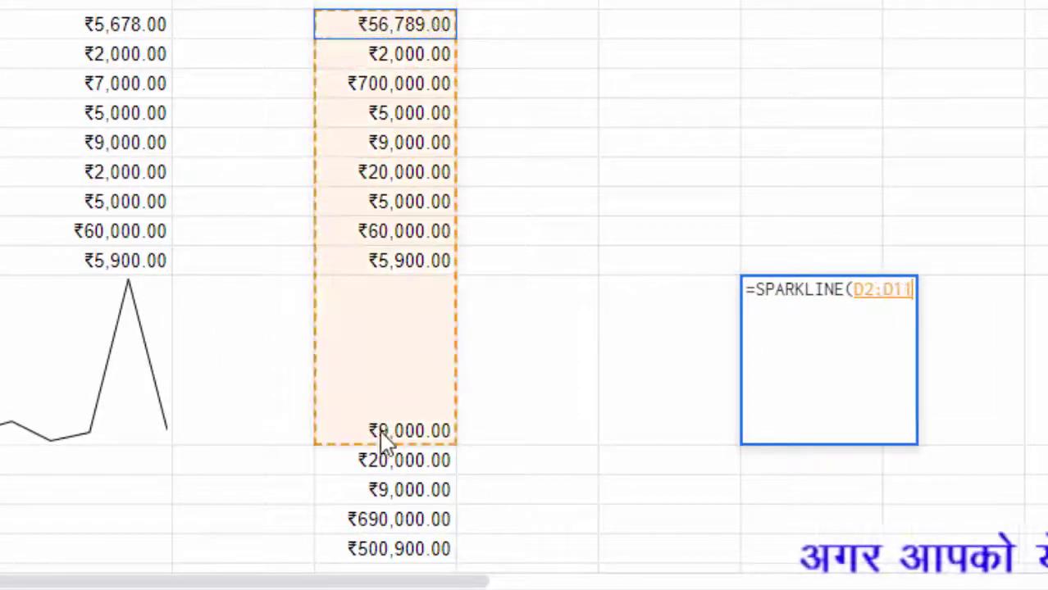
pyautogui.moveTo(393, 565); pyautogui.dragTo(393, 565)
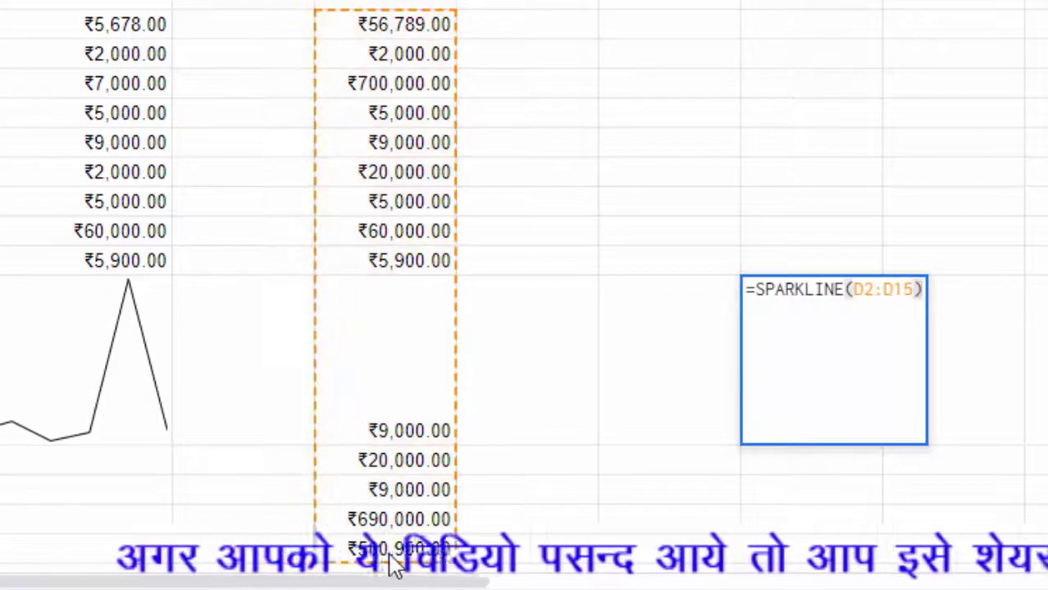
pyautogui.press('Return')
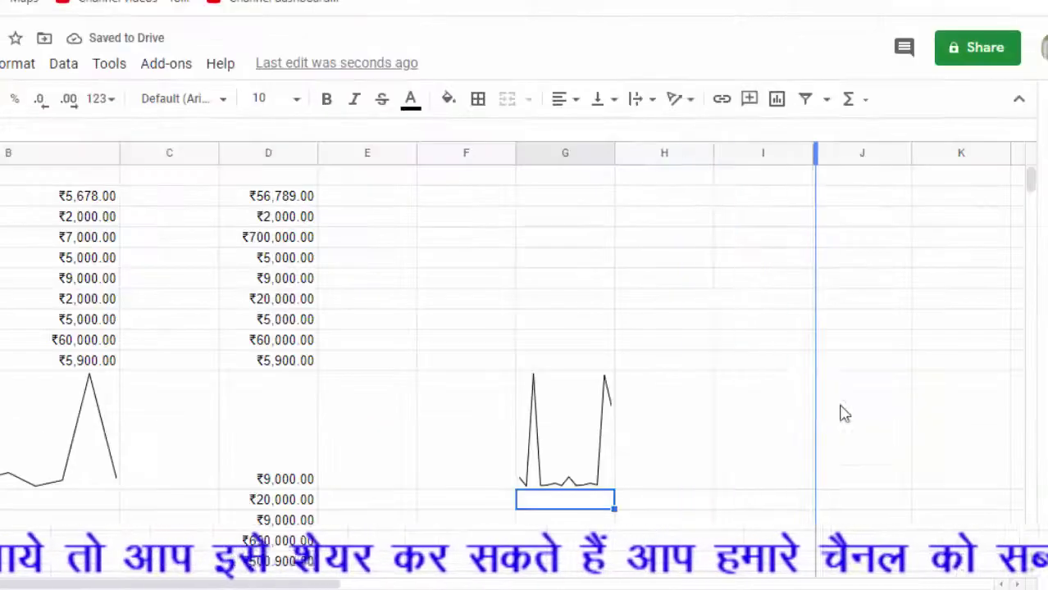
pyautogui.moveTo(844, 414); pyautogui.dragTo(874, 414)
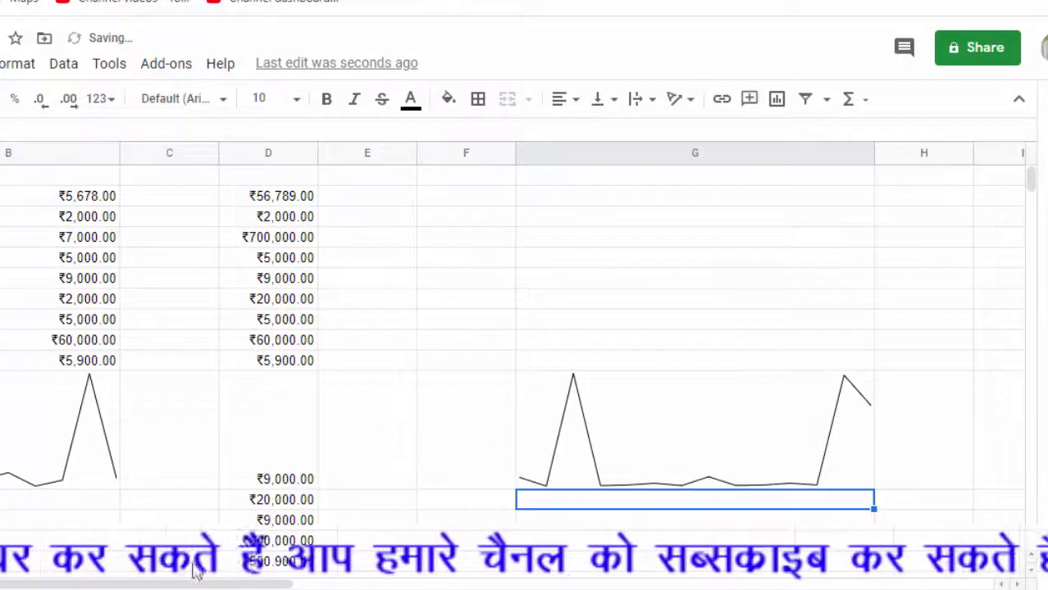